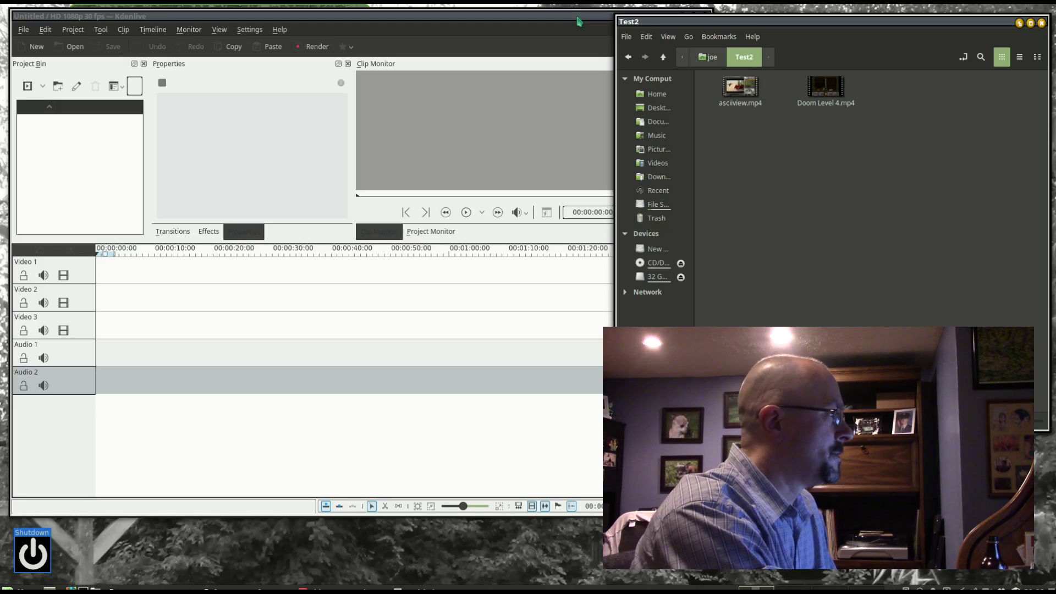
- Drag asciiview.mp4 and Doom Level 4.mp4 from the Test2 folder into the Project Bin
left_click(737, 96)
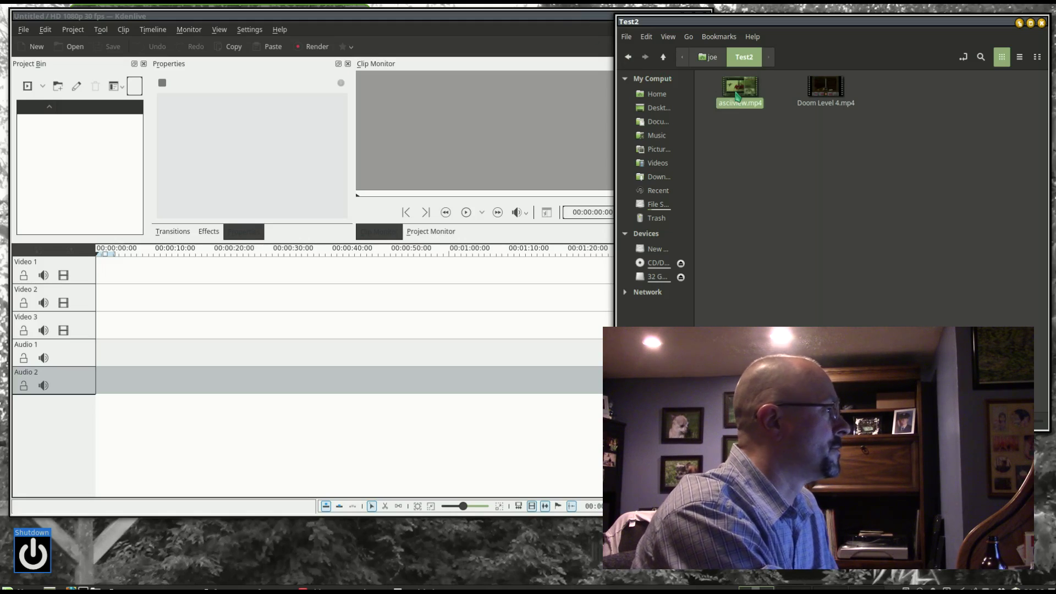
left_click_drag(737, 96, 97, 163)
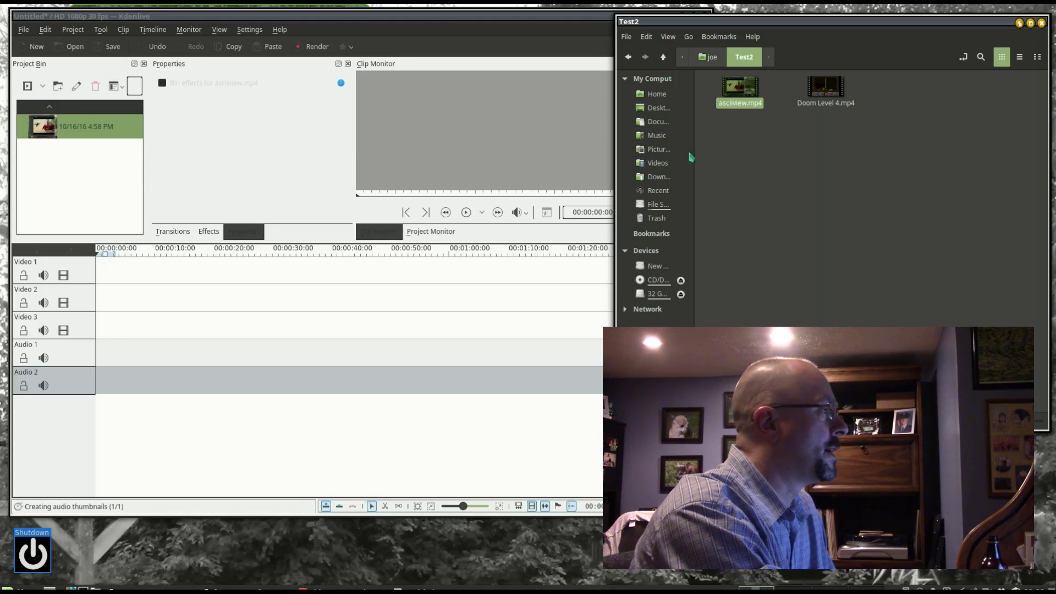
left_click_drag(839, 96, 111, 186)
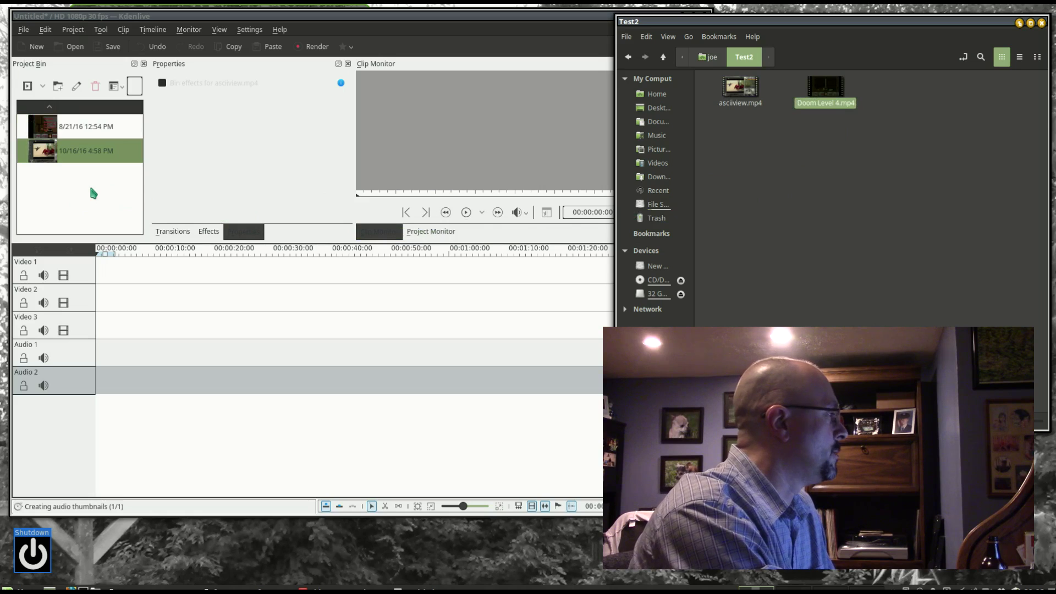
- Place Doom Level 4.mp4 on Video 1 and asciiview.mp4 on Video 2, both at 0:00
left_click(97, 135)
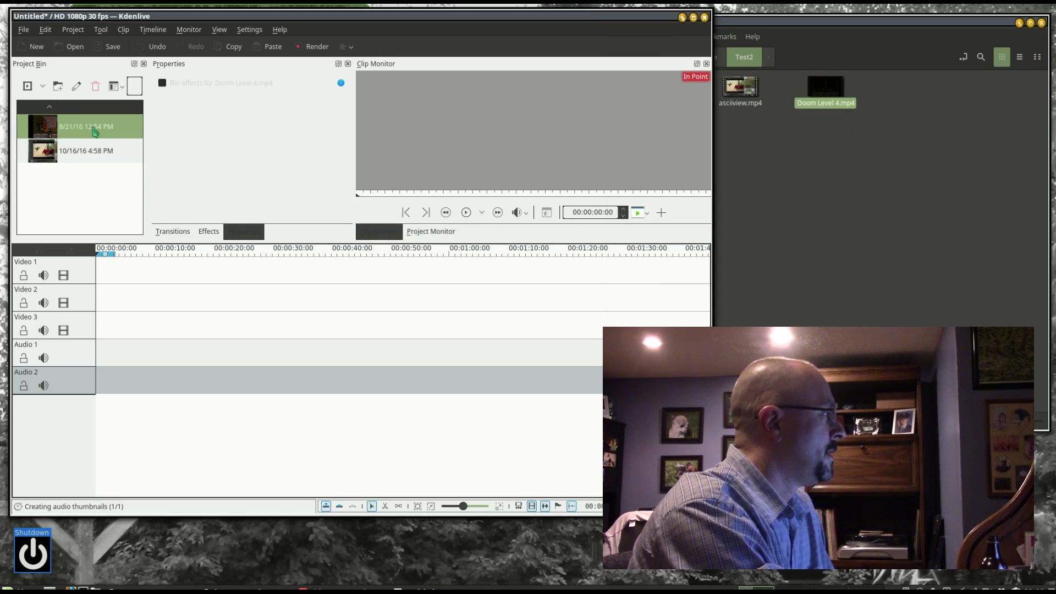
left_click_drag(98, 142, 98, 275)
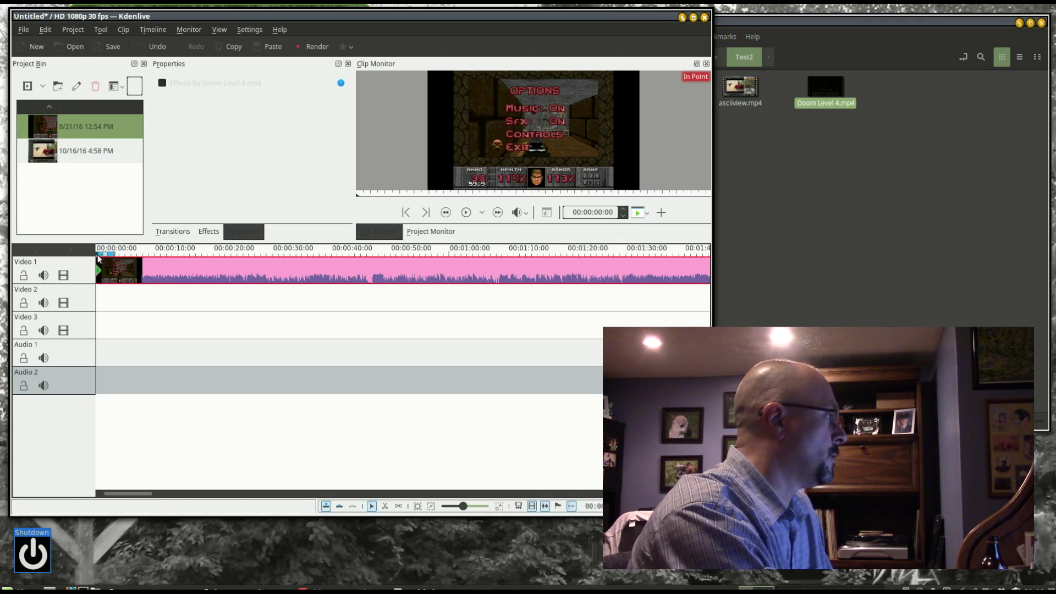
left_click(88, 151)
left_click_drag(88, 151, 99, 300)
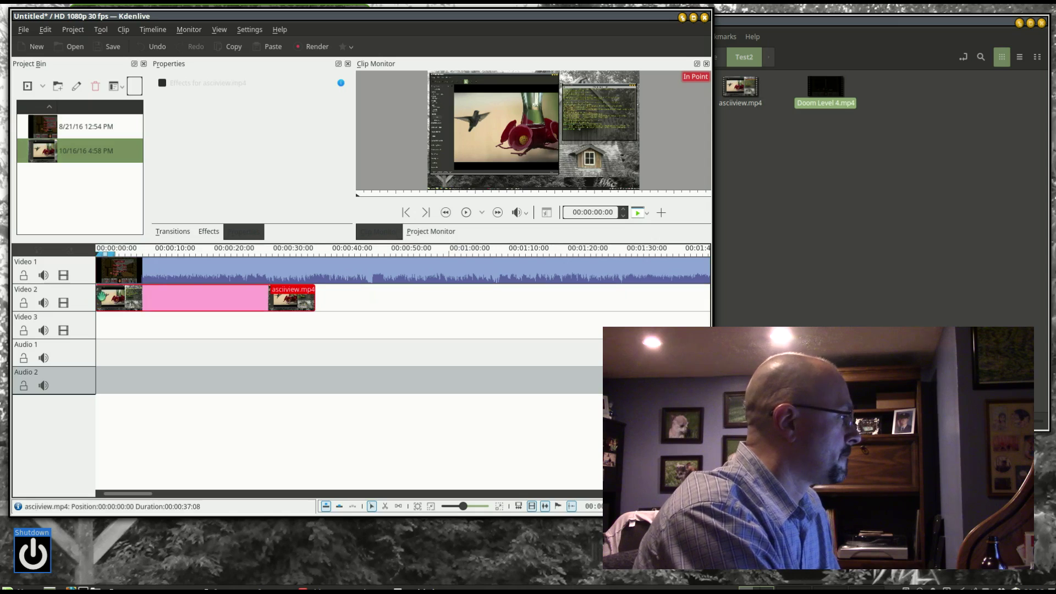
- Position the playhead at the end of asciiview, frame 00:00:37:10
left_click(314, 253)
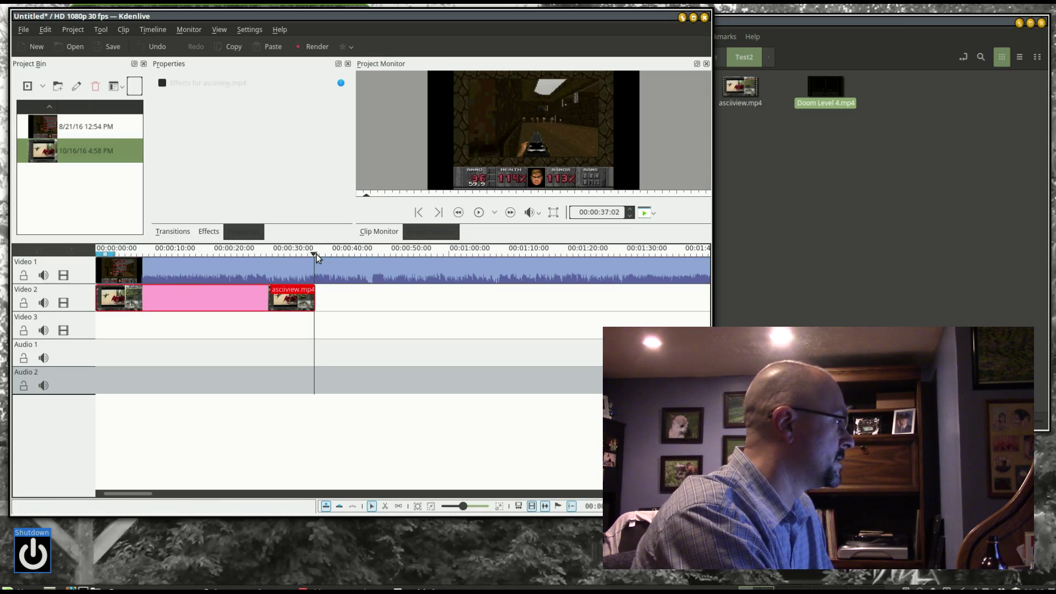
left_click(316, 253)
left_click(315, 254)
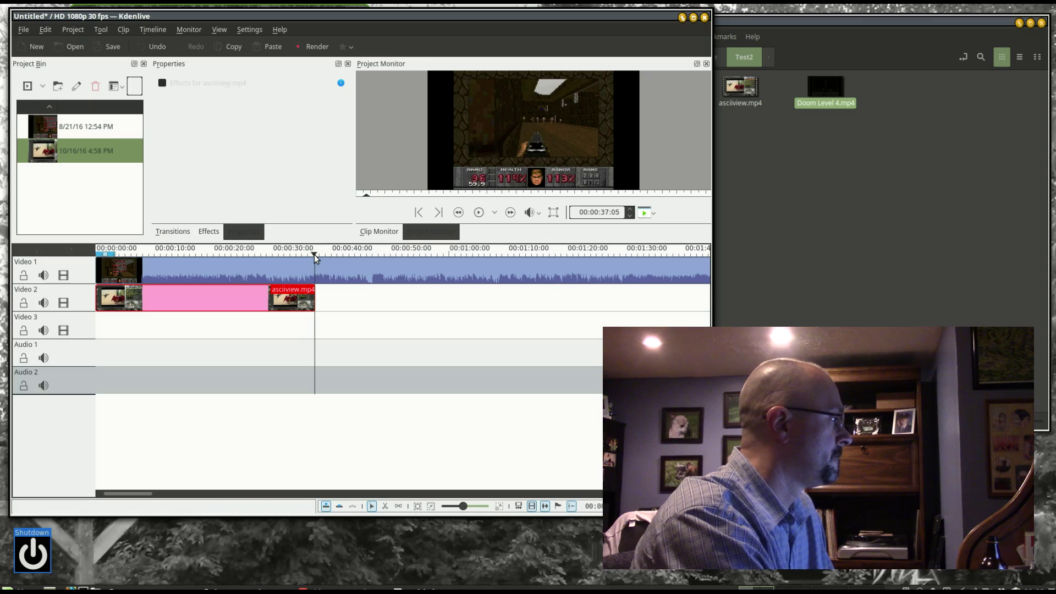
key("Right")
key("Right")
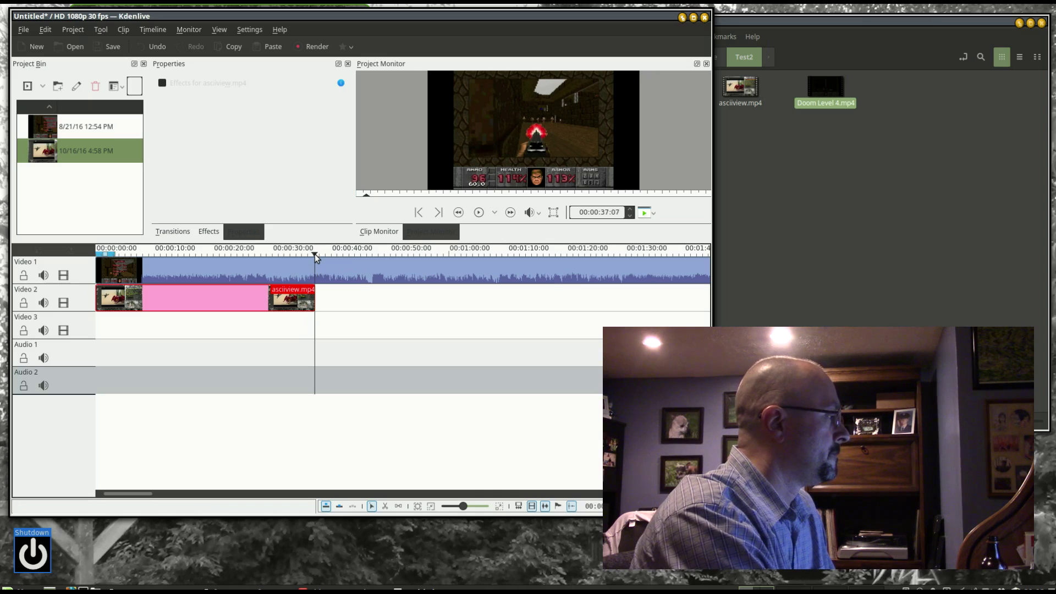
key("Right")
key("Right")
key("Right")
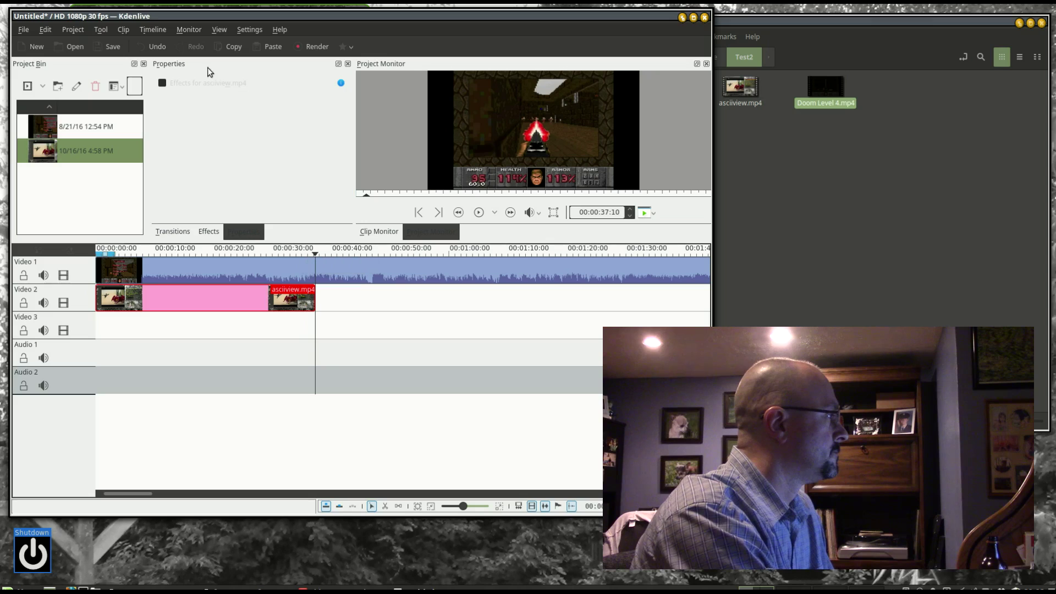
- Cut the Doom clip at the playhead with Timeline > Current clip > Cut Clip and delete the trailing piece
left_click(163, 30)
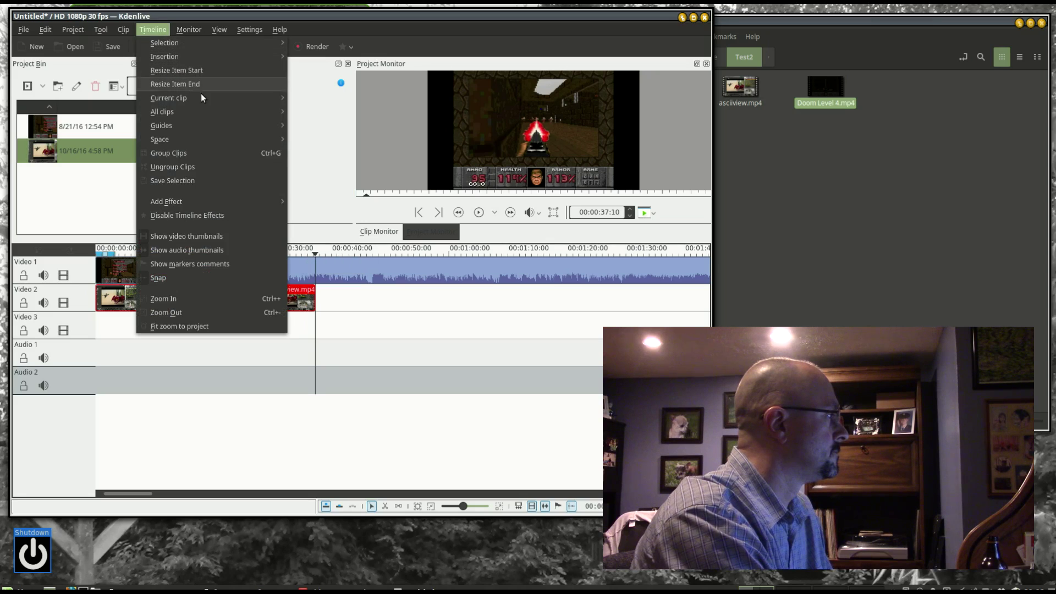
mouse_move(202, 97)
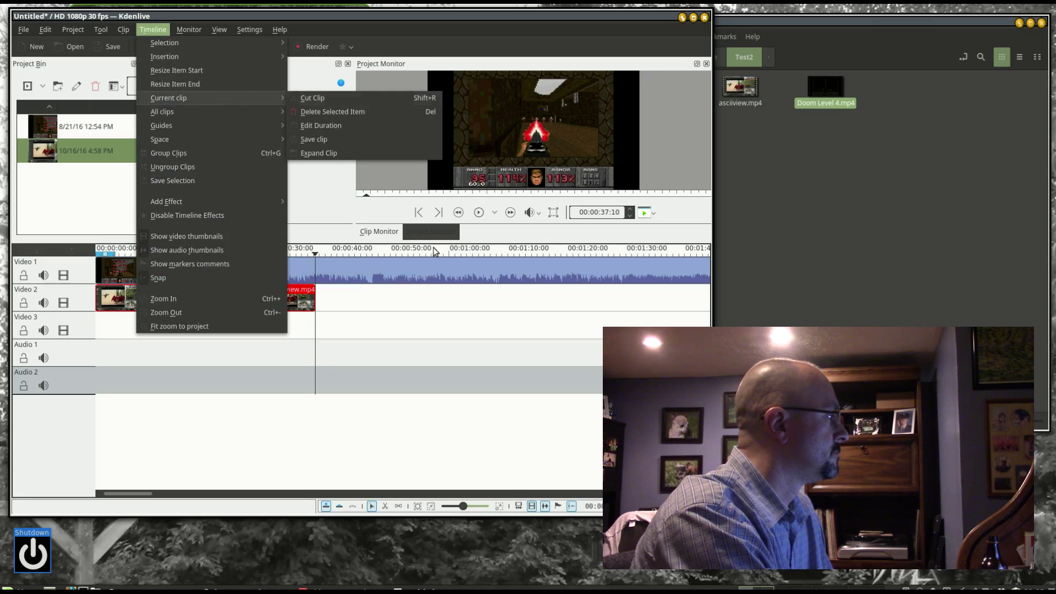
left_click(382, 276)
left_click(371, 273)
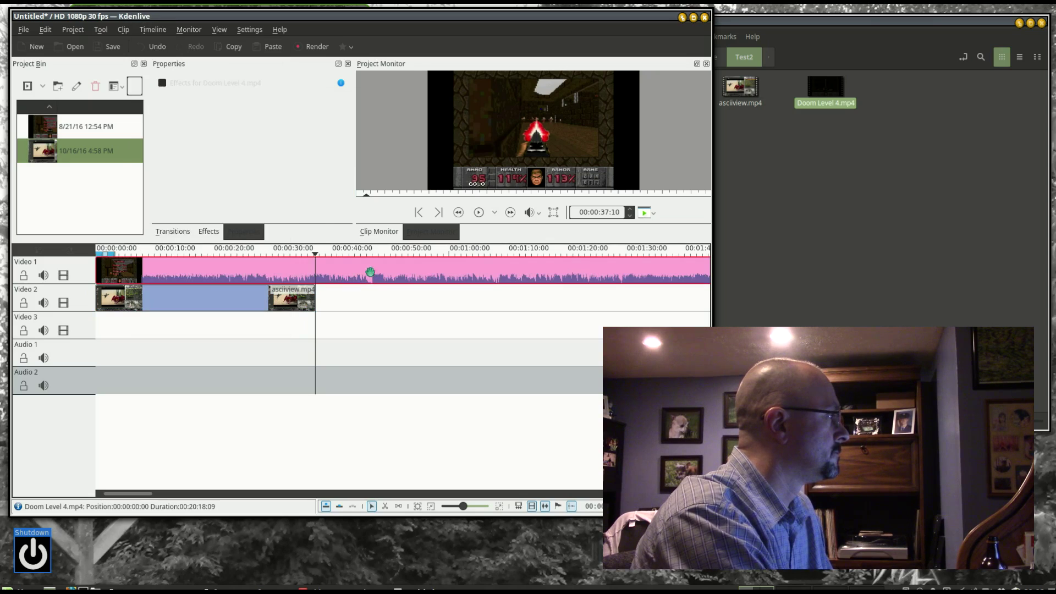
left_click(163, 28)
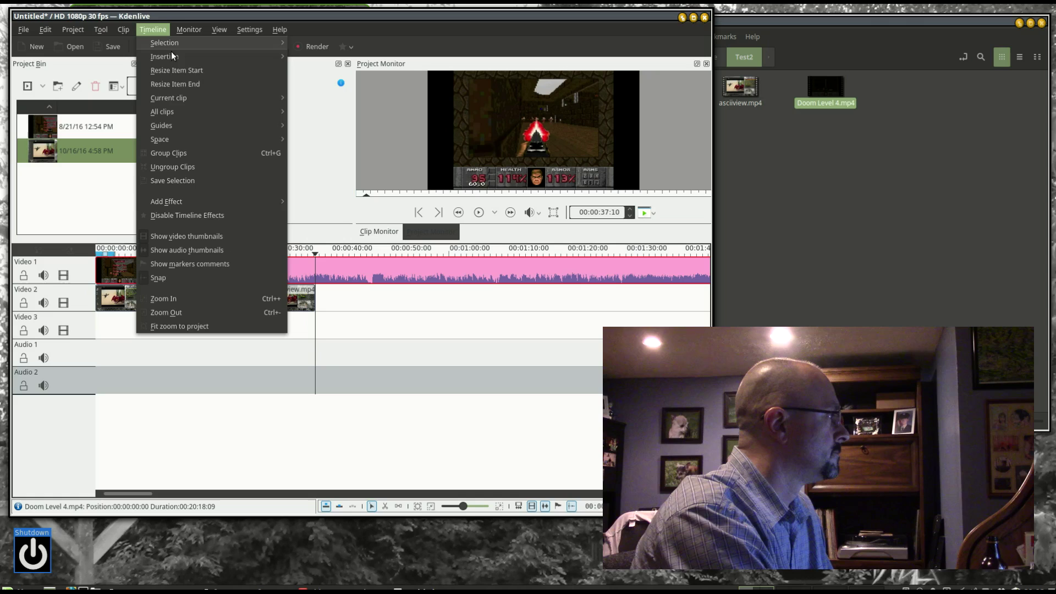
mouse_move(190, 97)
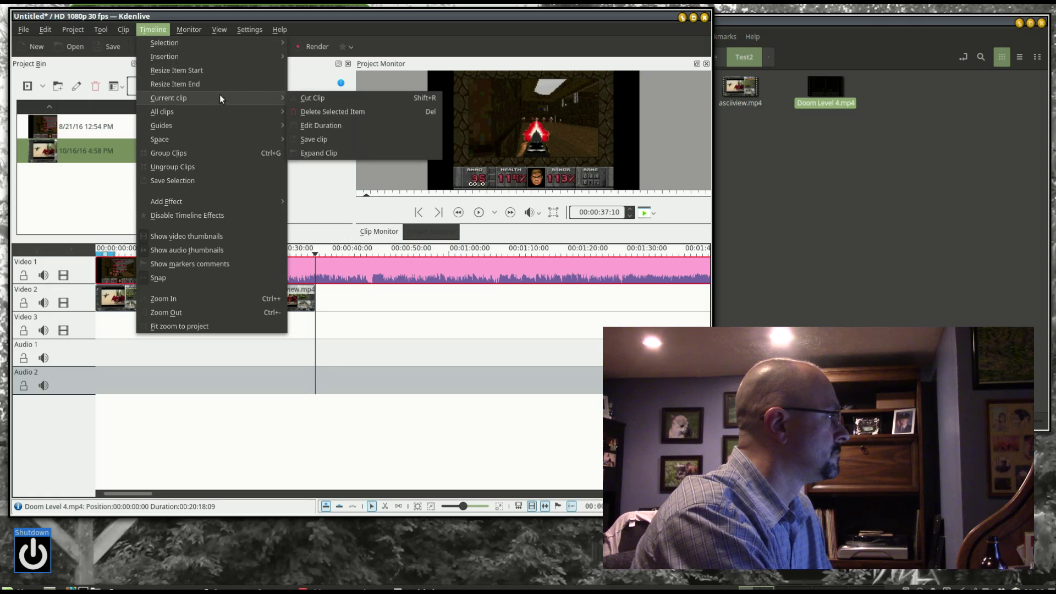
left_click(291, 99)
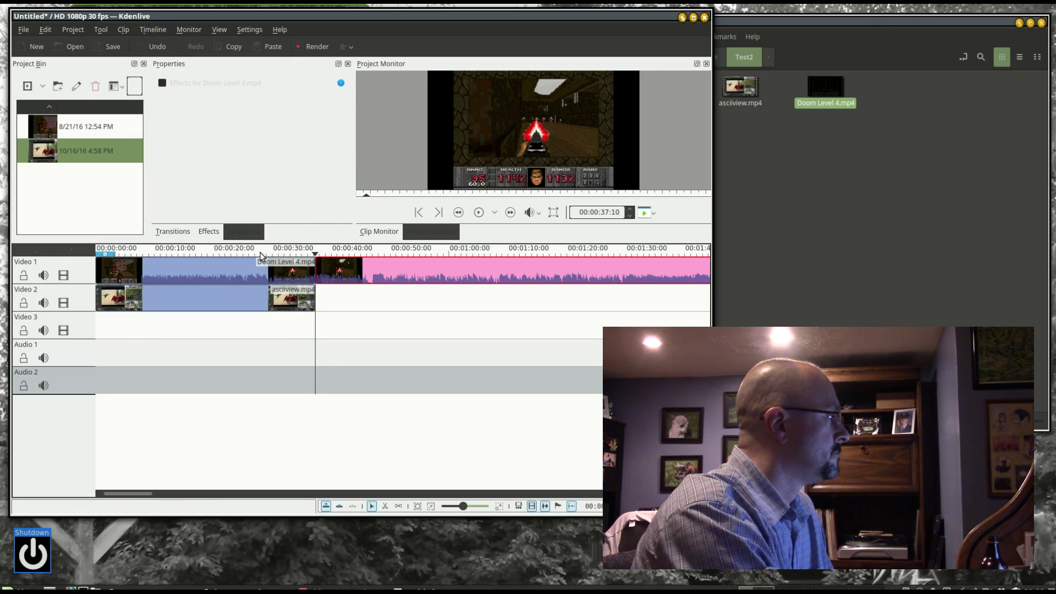
key("Delete")
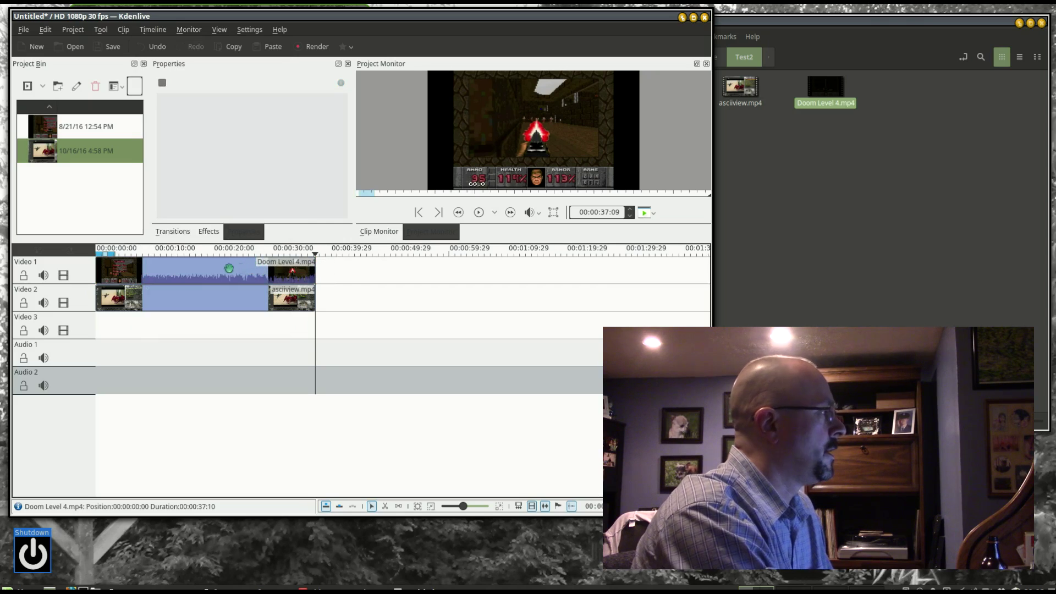
- Drop the Composite transition between the Doom and asciiview clips, then check it around 00:00:07
left_click(184, 233)
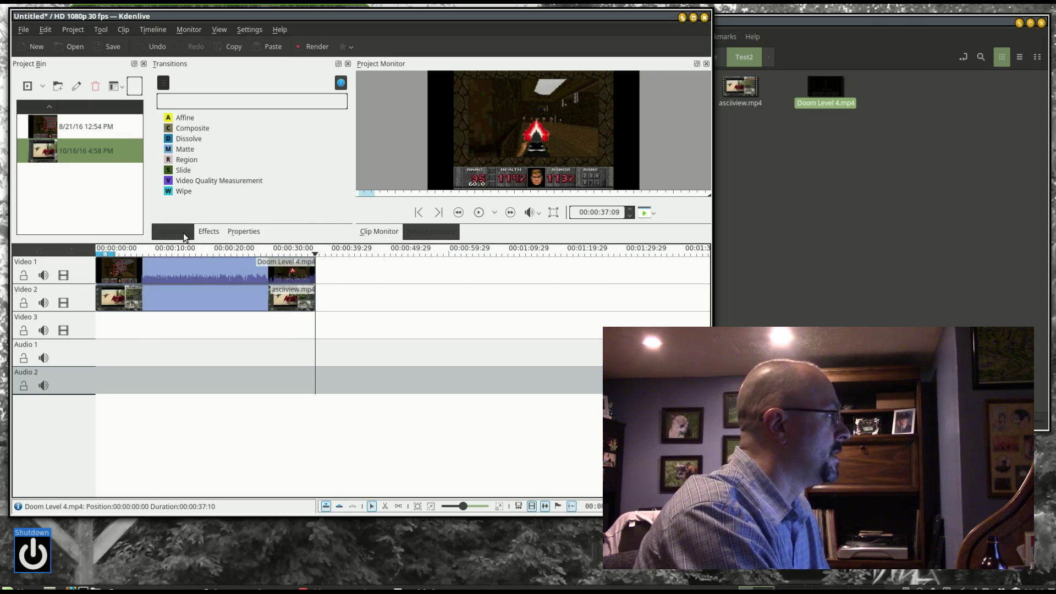
left_click(194, 130)
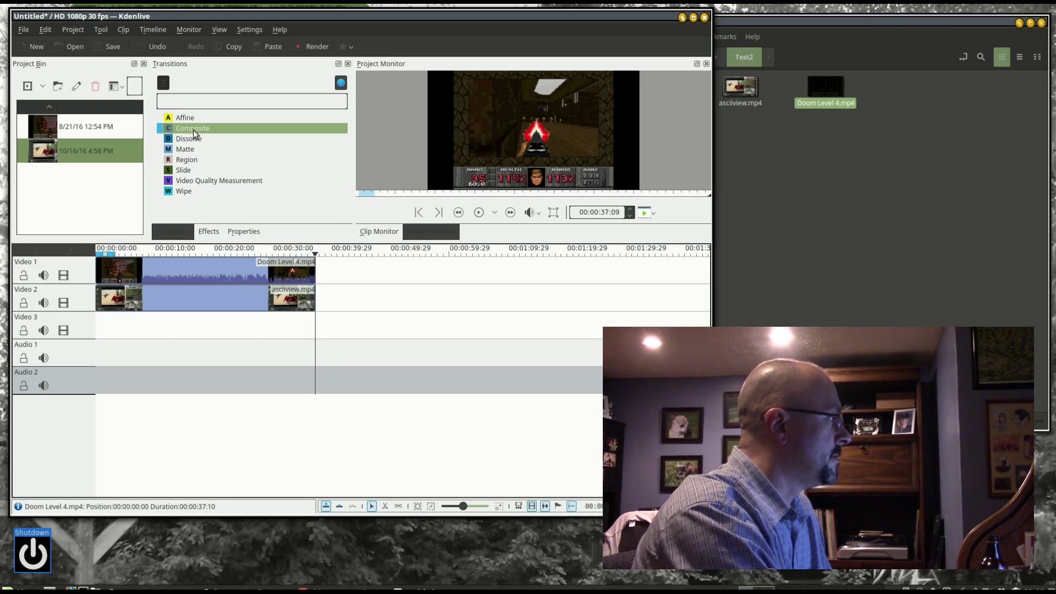
left_click_drag(193, 130, 174, 274)
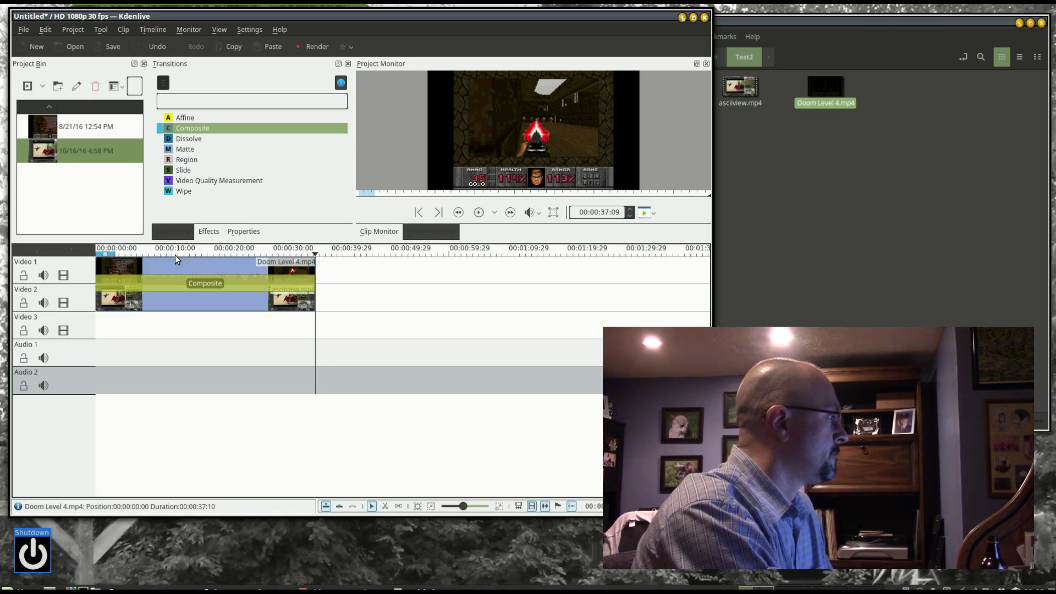
left_click(174, 253)
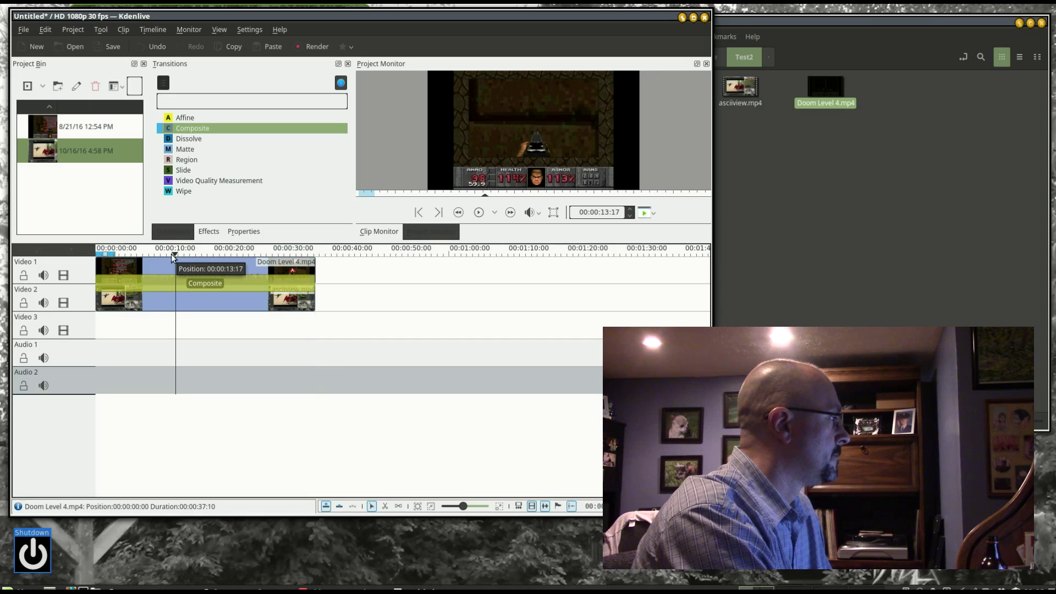
left_click(138, 254)
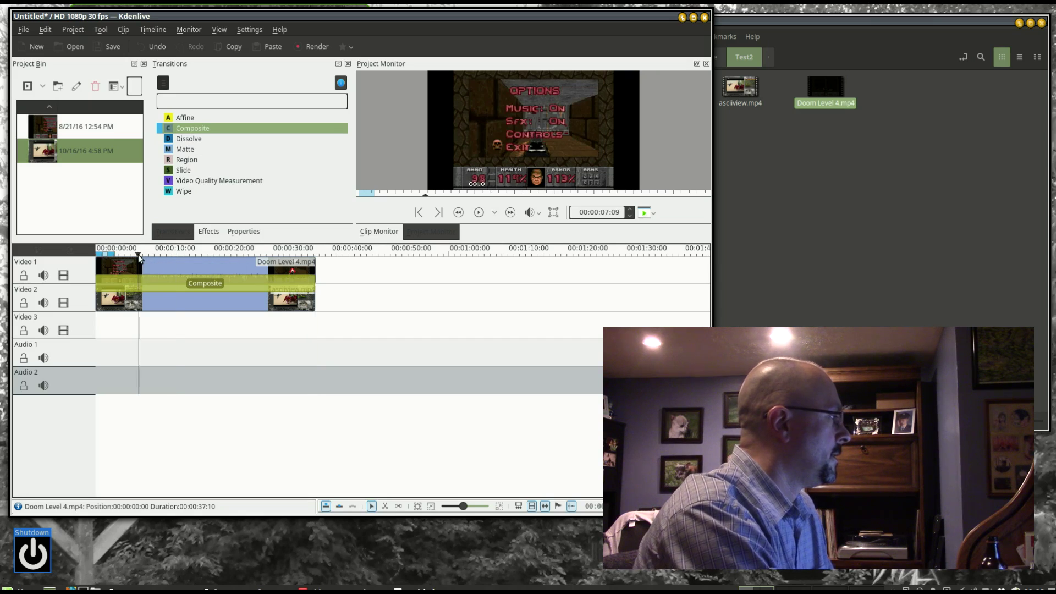
- Select both clips and play, then pause, a short preview in the Project Monitor
left_click(158, 303)
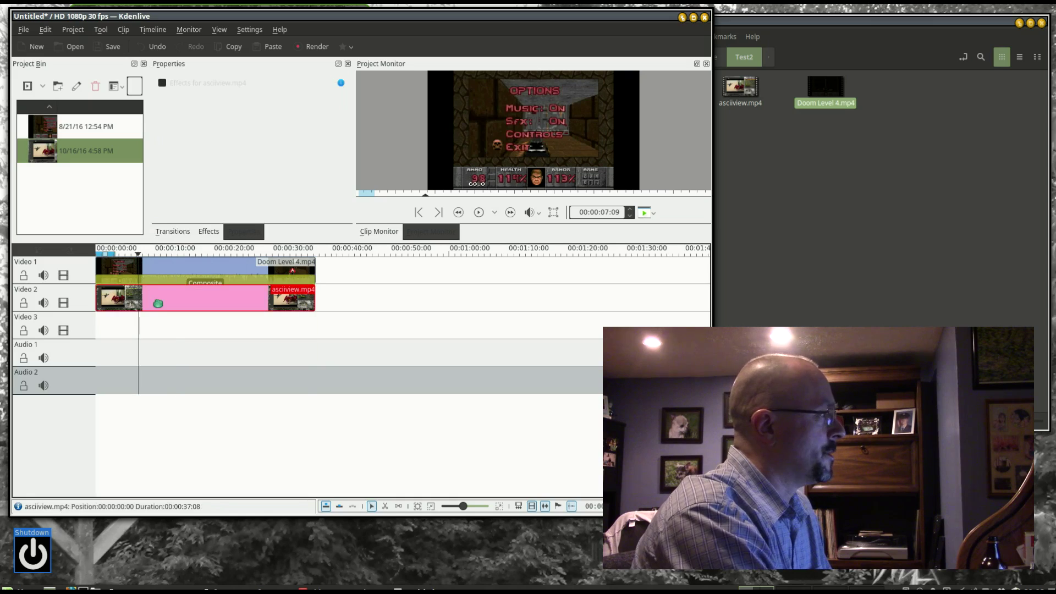
left_click(165, 269)
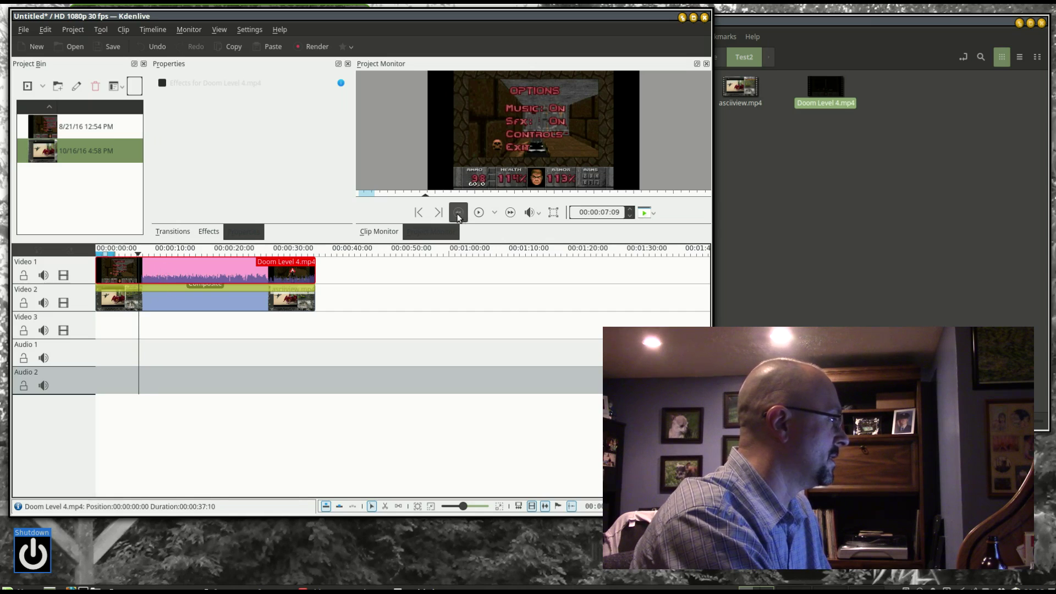
left_click(479, 213)
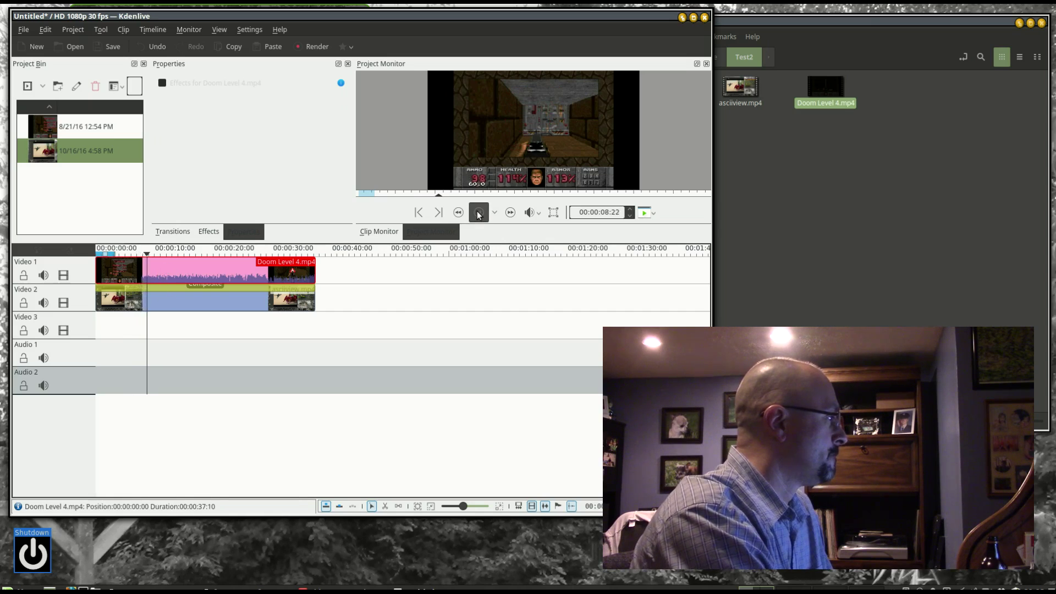
left_click(478, 212)
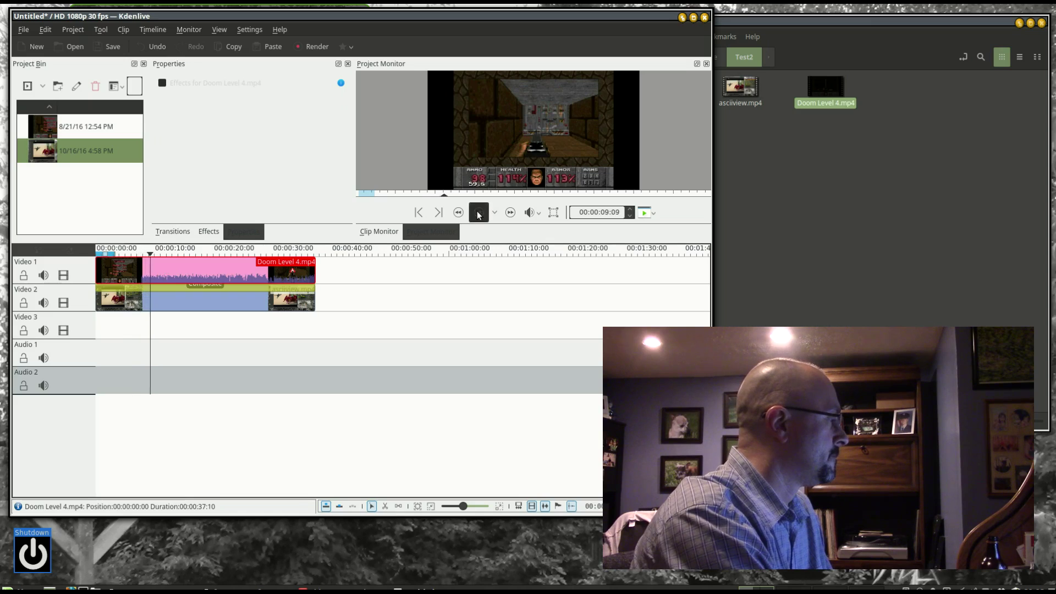
- Resize the Composite frame to a 37.50% inset at X 1216, Y 634 in the bottom-right
left_click(211, 286)
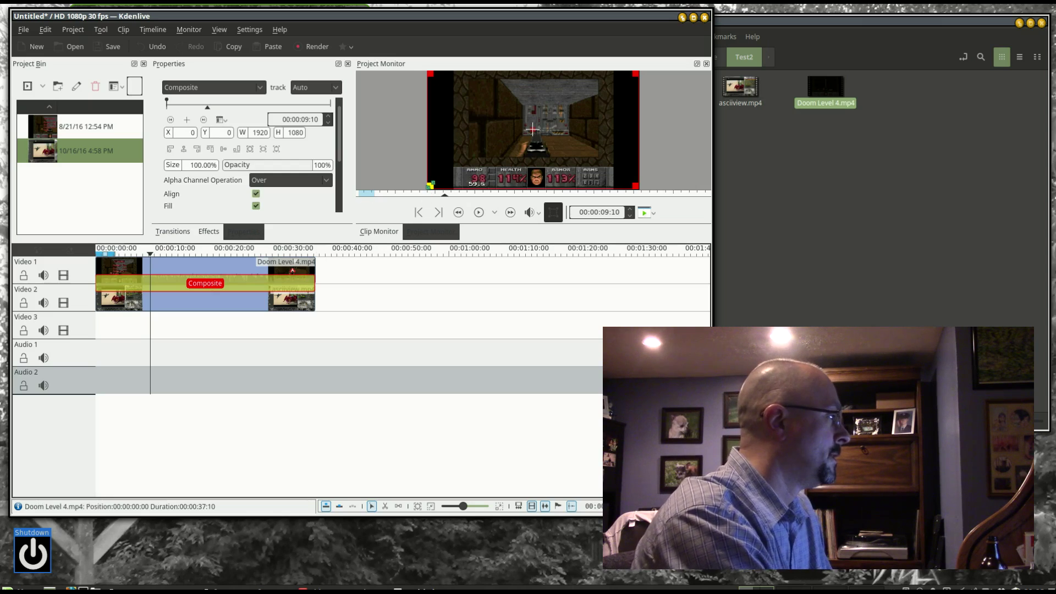
left_click_drag(431, 185, 464, 179)
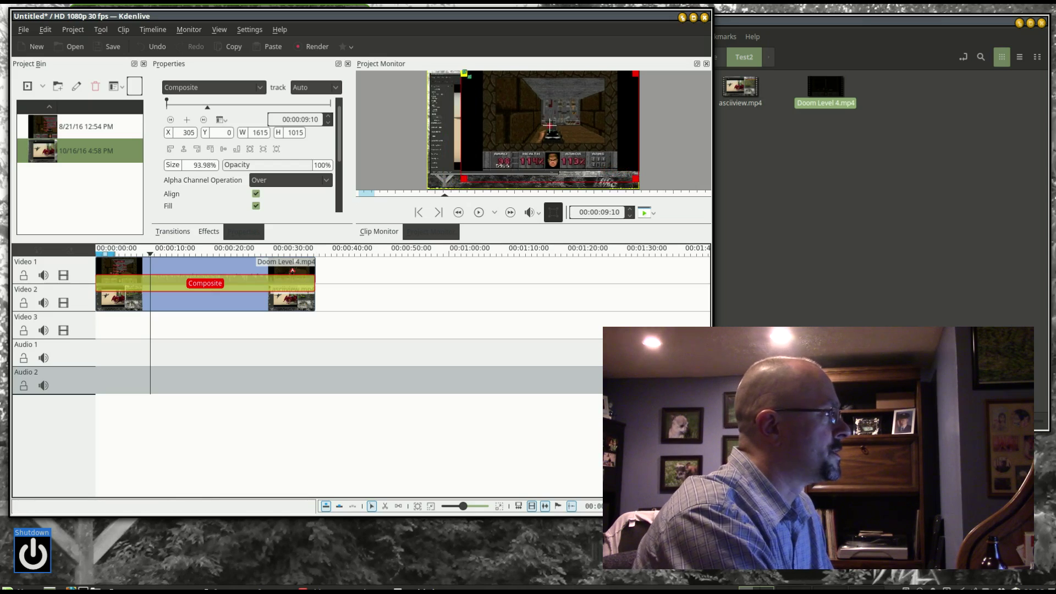
left_click_drag(465, 75, 572, 125)
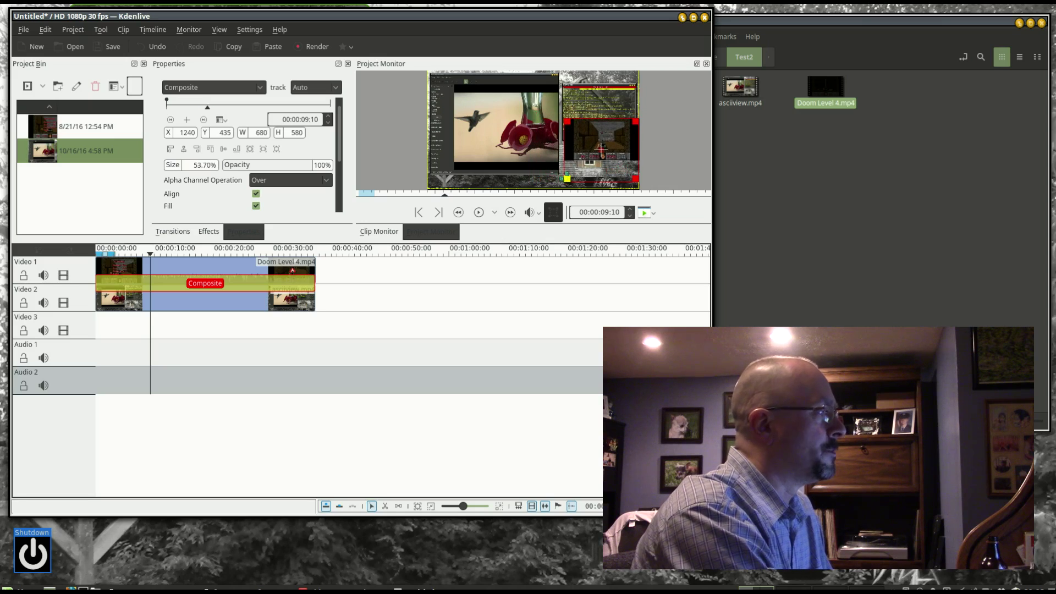
left_click_drag(567, 179, 598, 160)
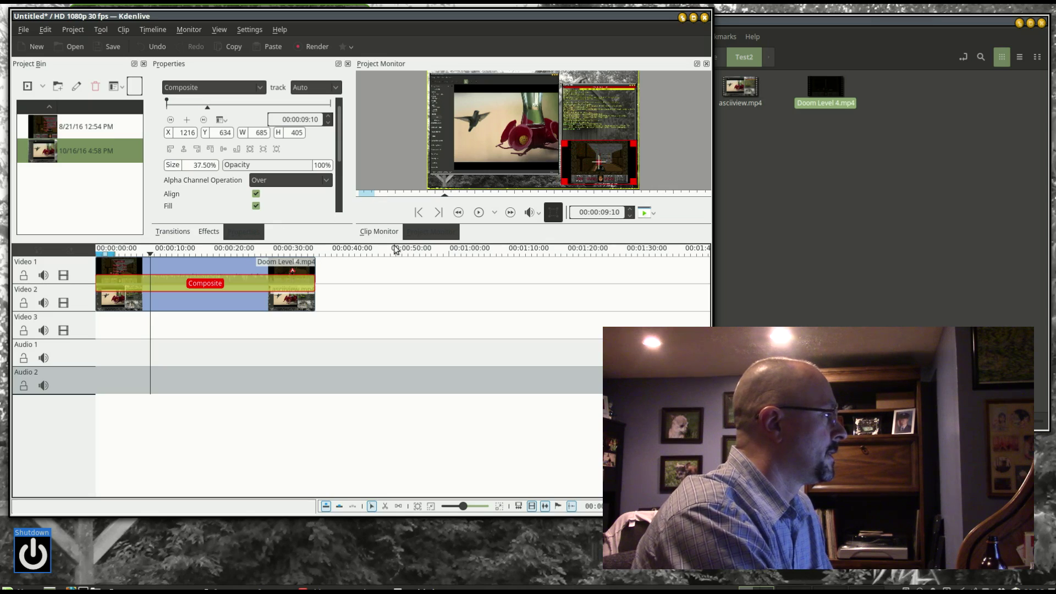
left_click(478, 212)
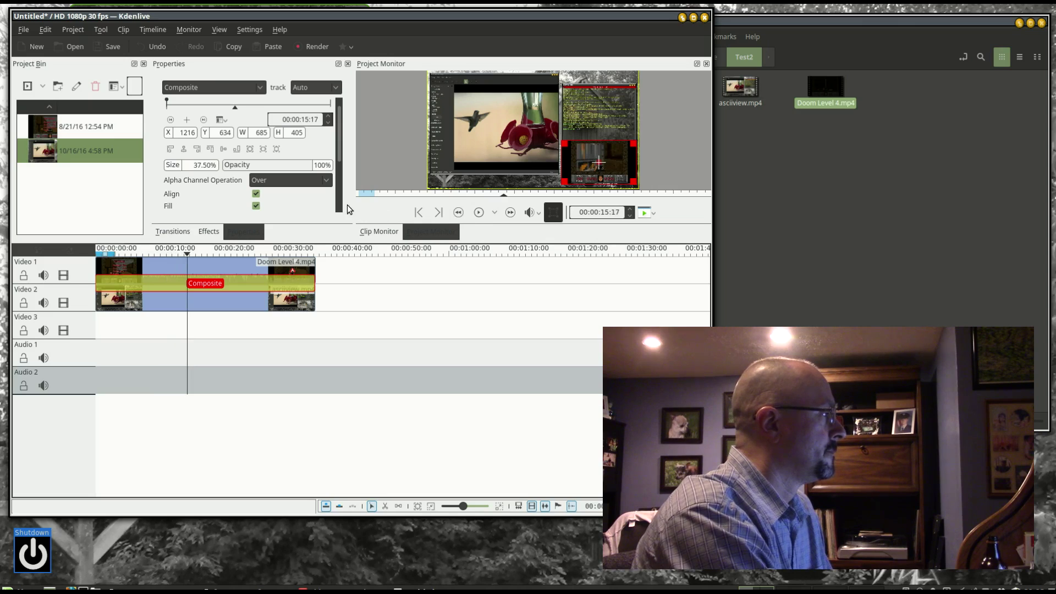
- Open the Render dialog and browse the output location to the Test2 folder
left_click(313, 49)
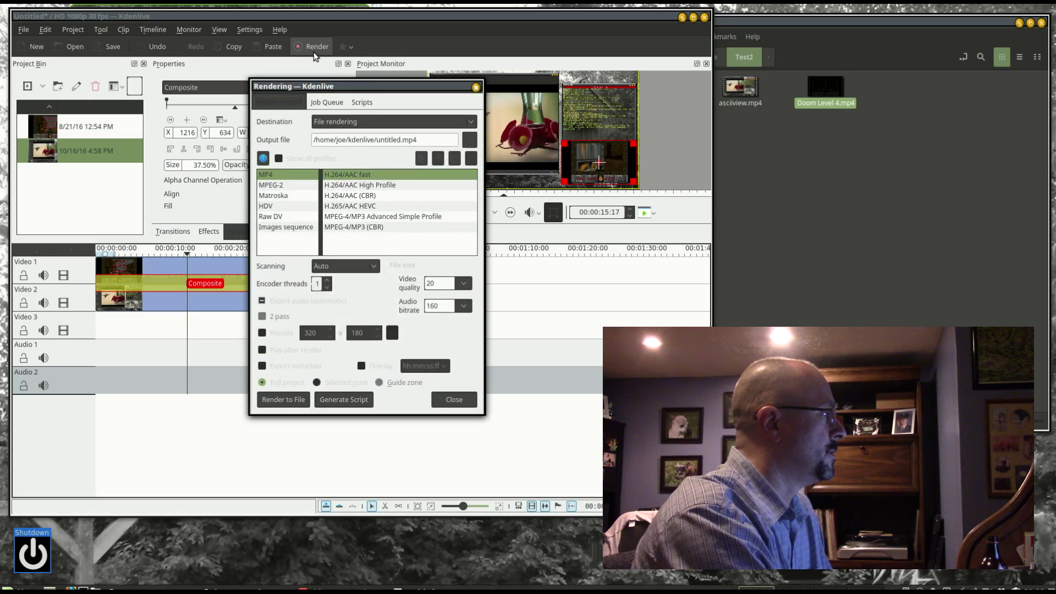
left_click(470, 140)
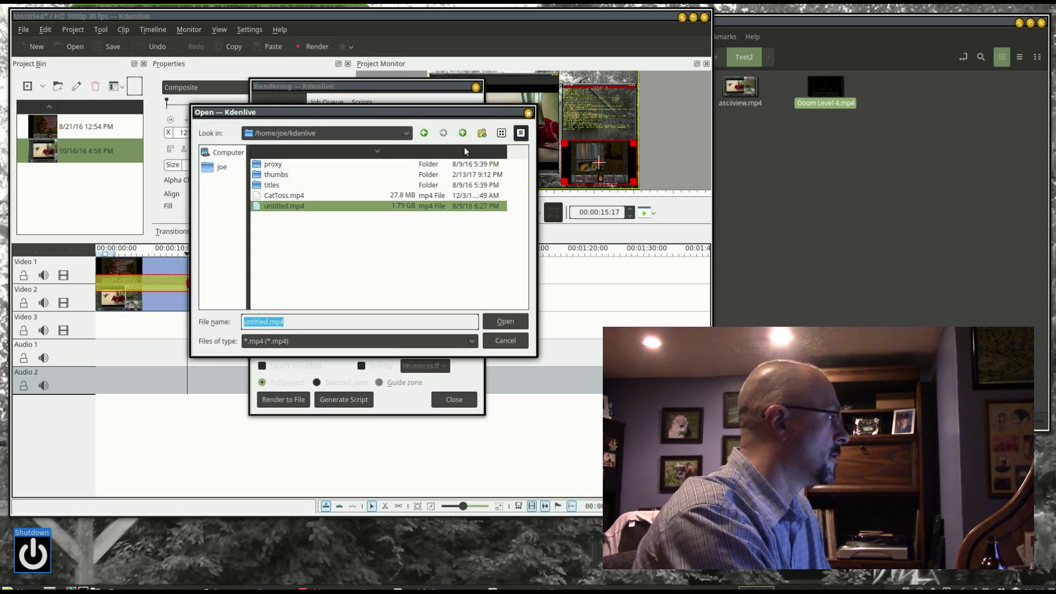
left_click(223, 168)
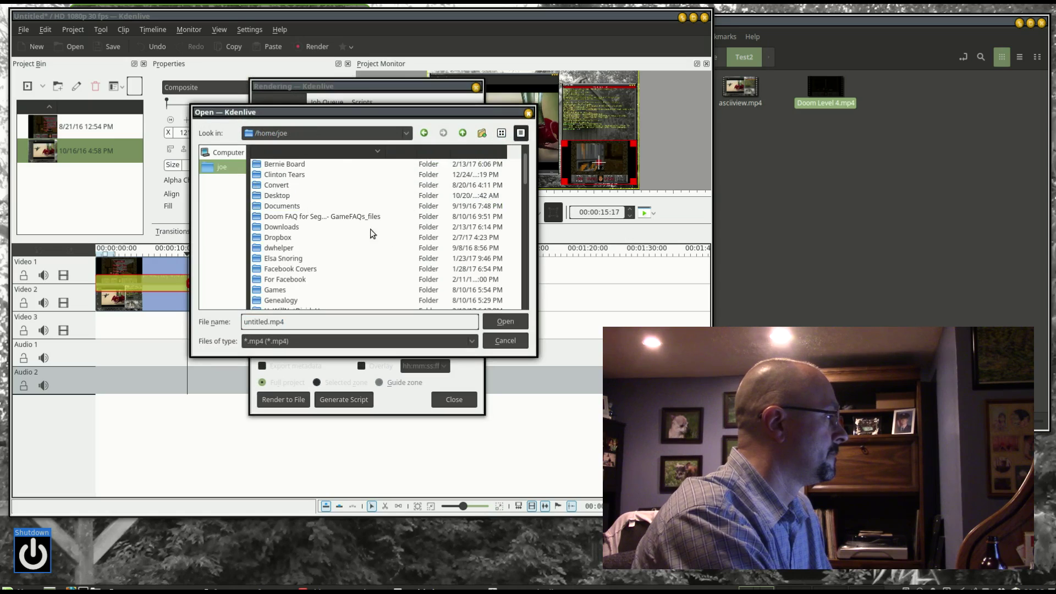
left_click(526, 292)
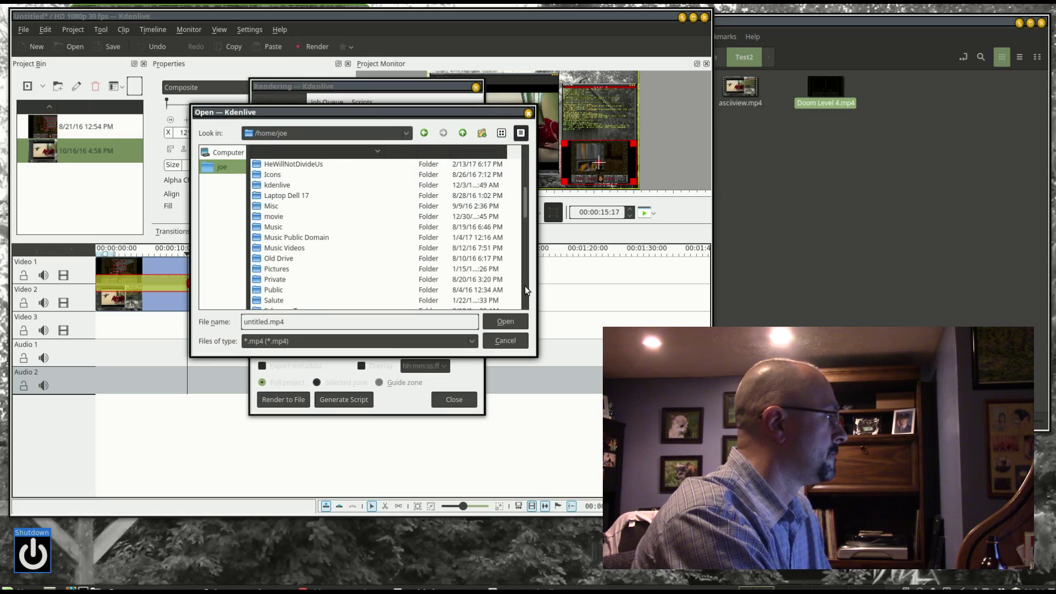
left_click(526, 292)
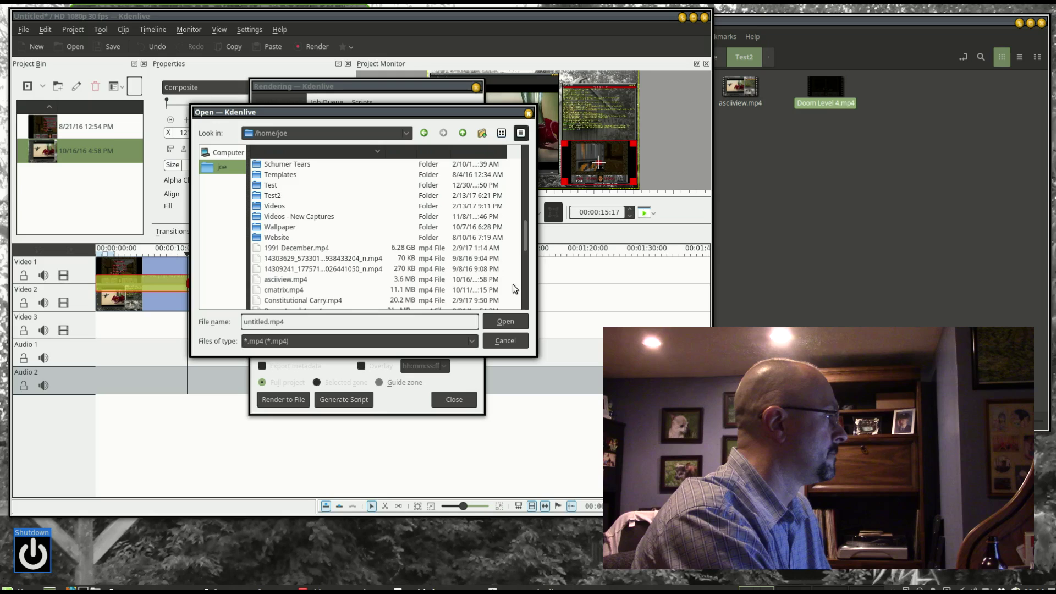
left_click(277, 195)
double_click(277, 195)
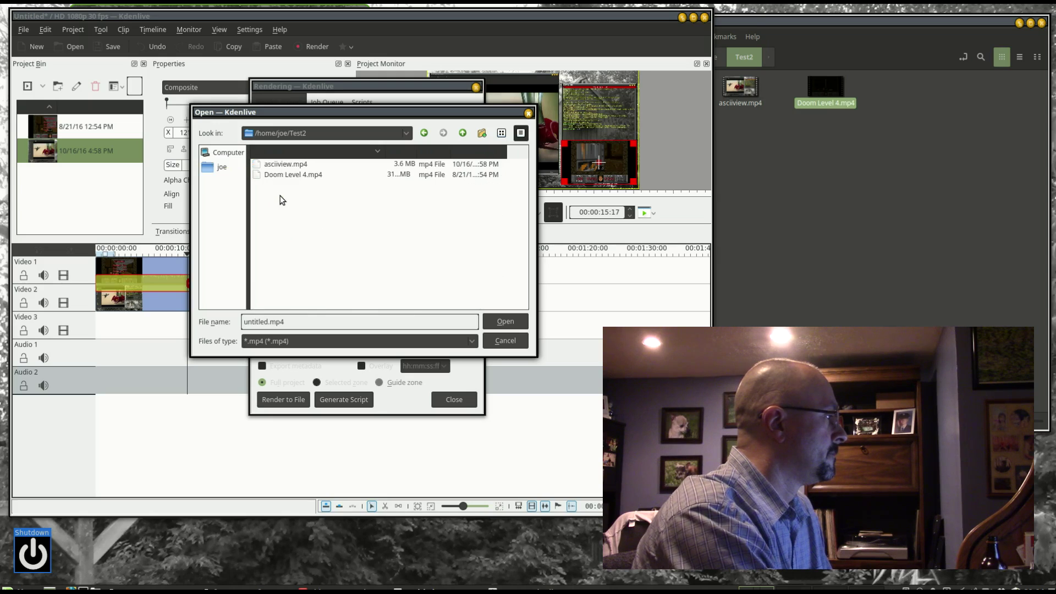
- Replace the output name 'untitled' with pip_demo and confirm pip_demo.mp4
left_click(268, 321)
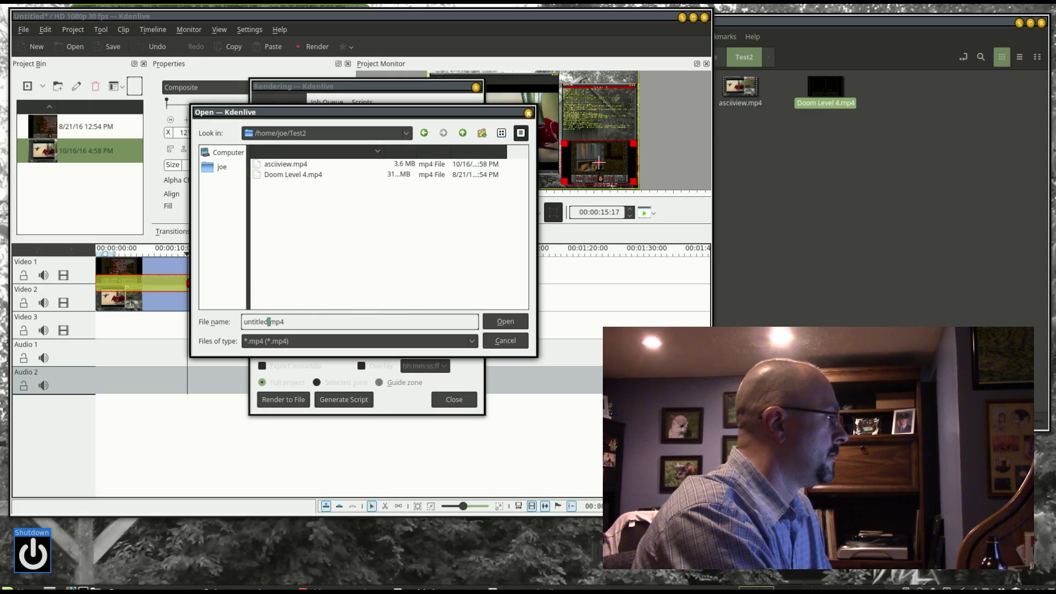
left_click_drag(269, 321, 238, 321)
type("pip")
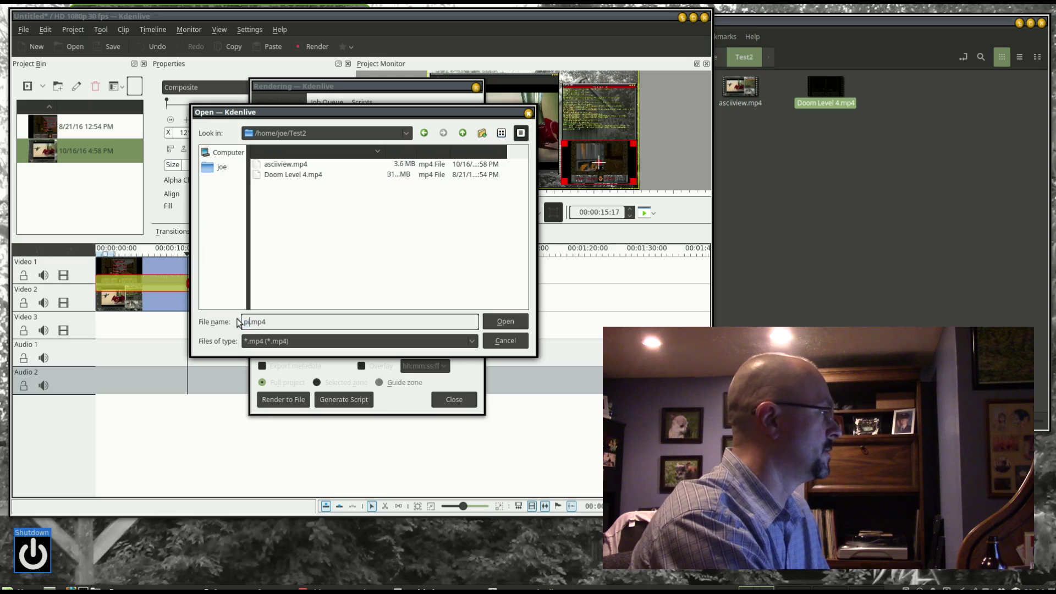
type("_demo")
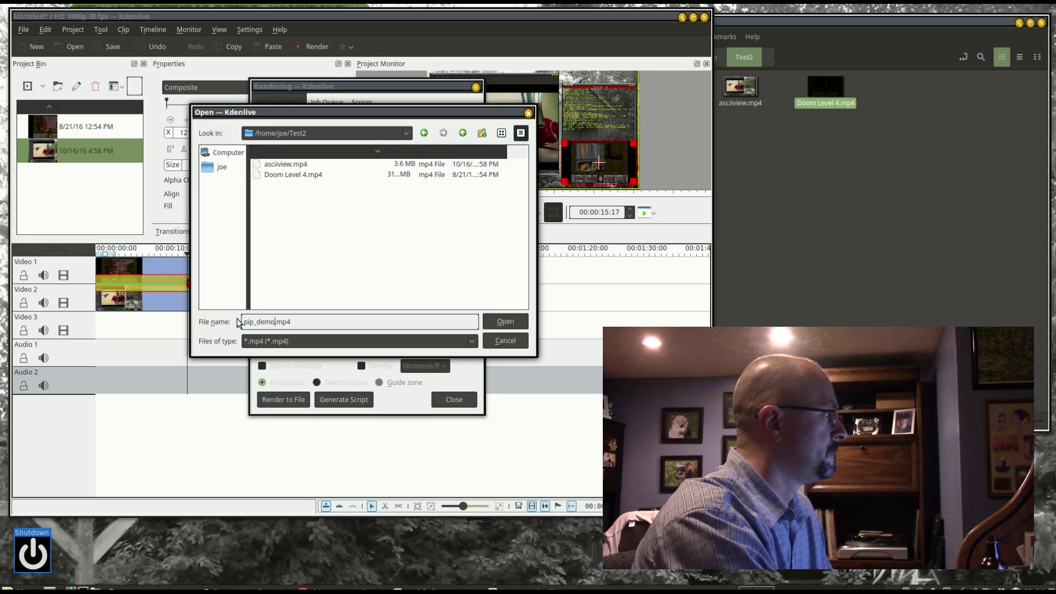
key("Return")
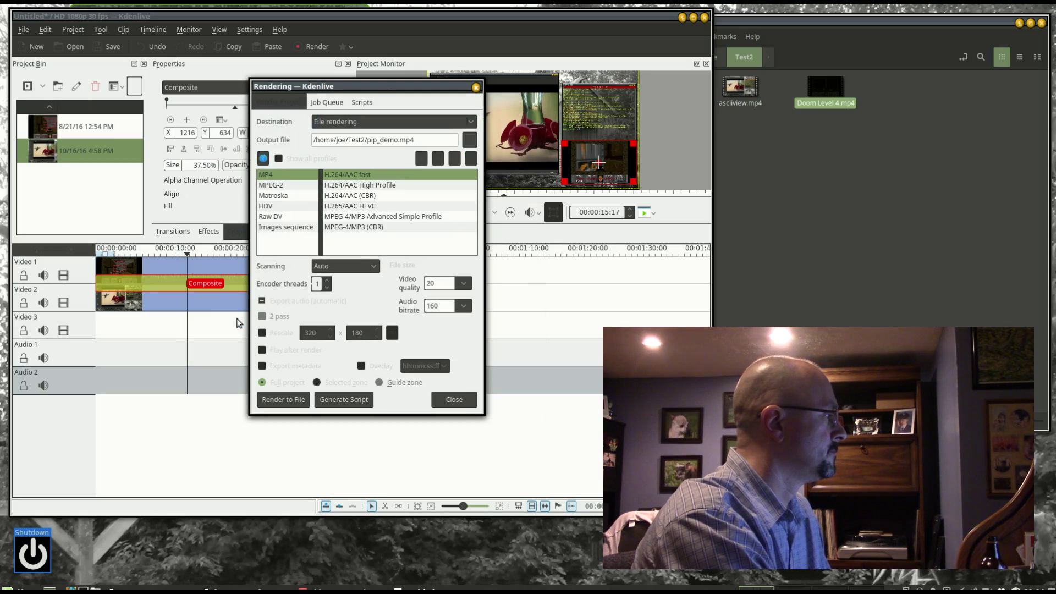
- Start Render to File and wait until the Job Queue shows pip_demo.mp4 finished
left_click(295, 400)
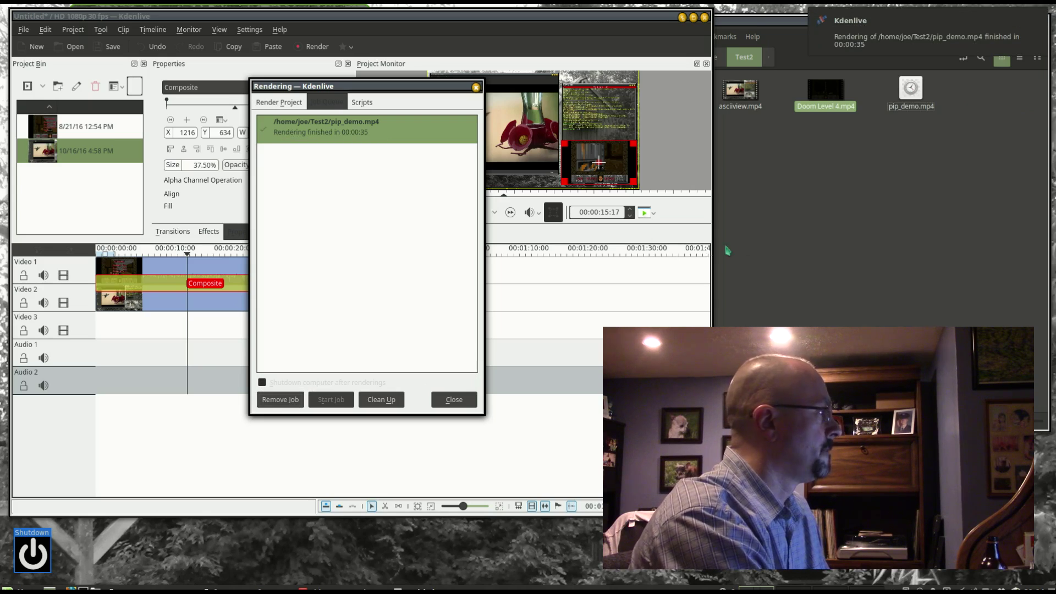
- Raise the file manager's Test2 window to view the rendered pip_demo.mp4
left_click(829, 218)
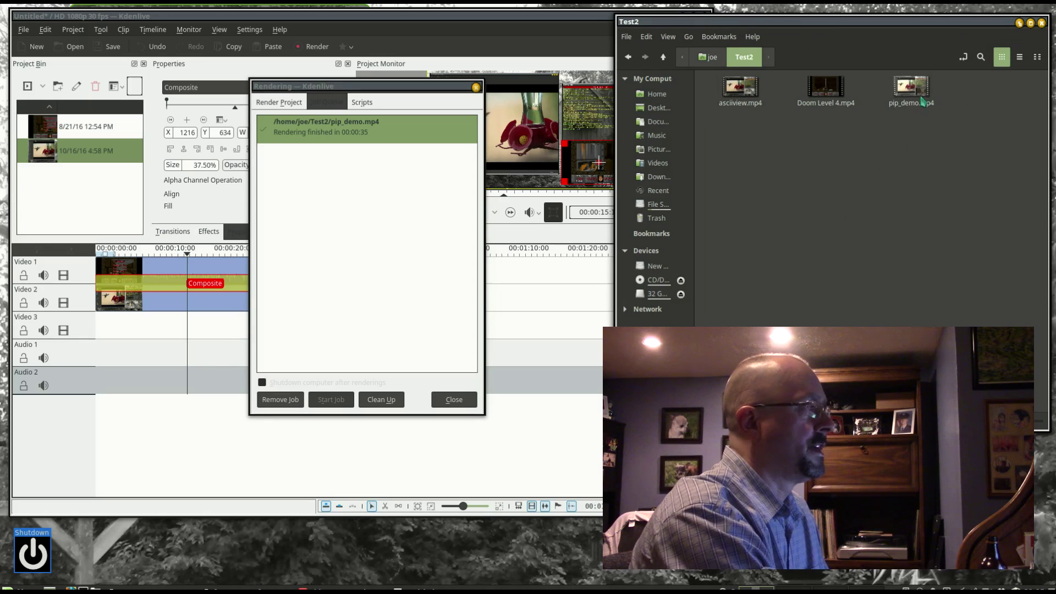